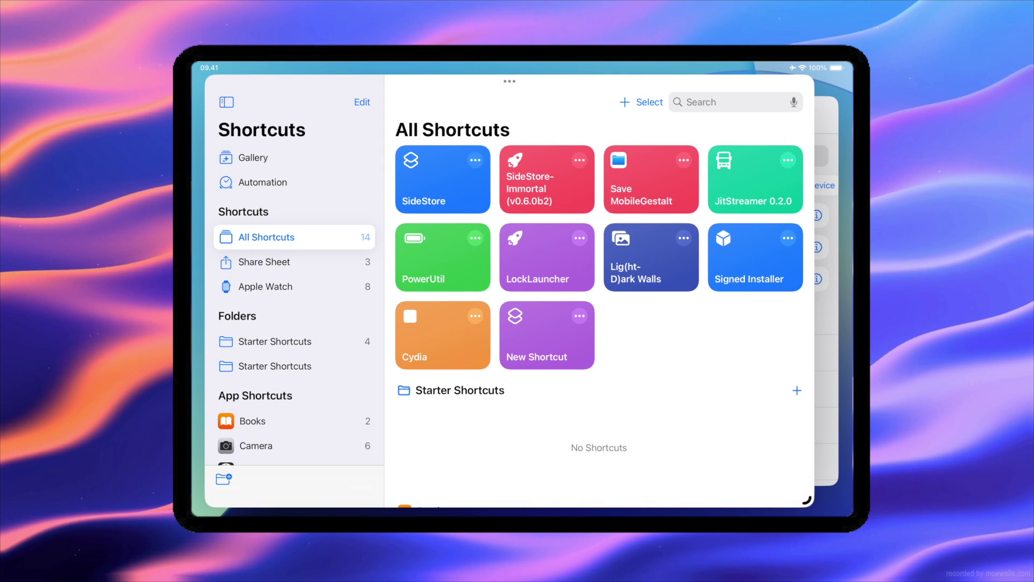
Go to the Home Screen and launch SideStore to its active apps list, with the Dock shown
key(super+h)
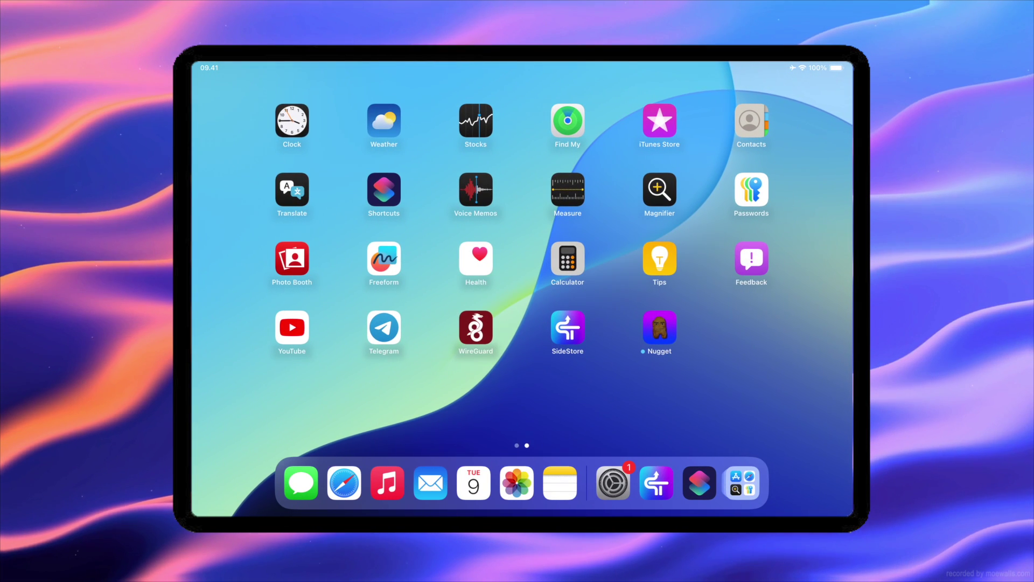
click(568, 327)
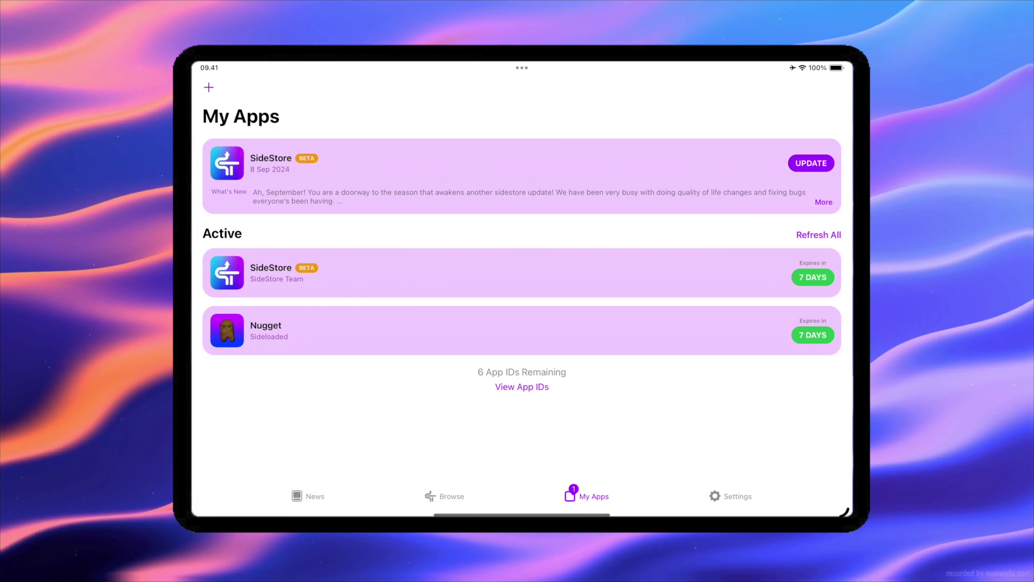
key(alt+super+d)
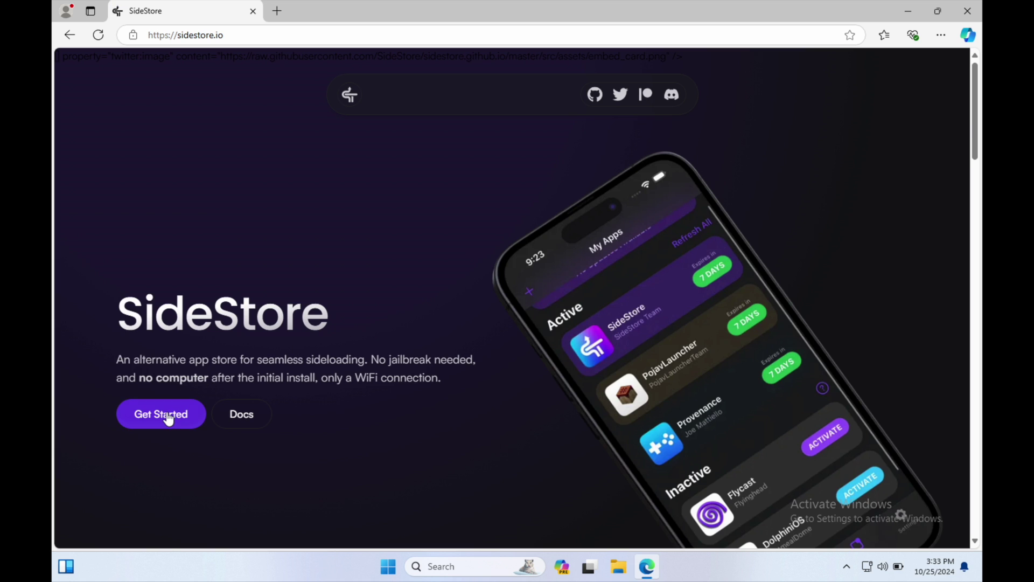
Download AltServer from the Get started guide, browse steps 2–5, then return to step 1
click(167, 415)
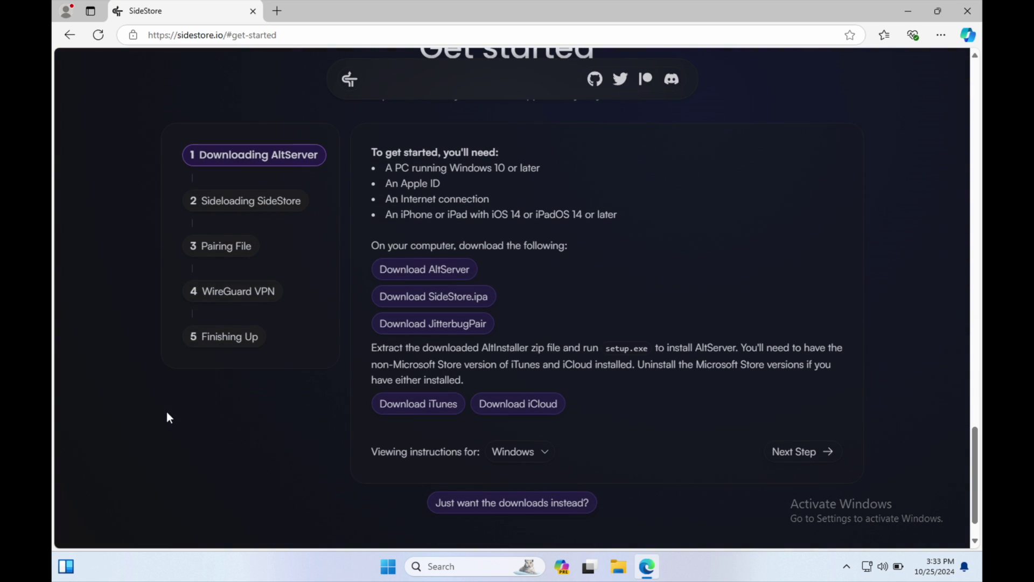
click(410, 271)
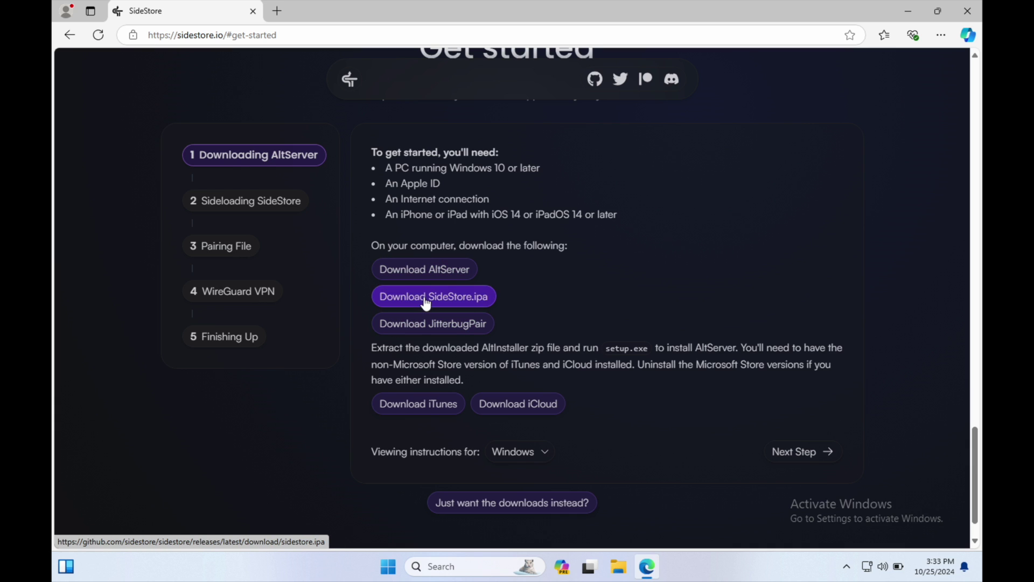
click(250, 201)
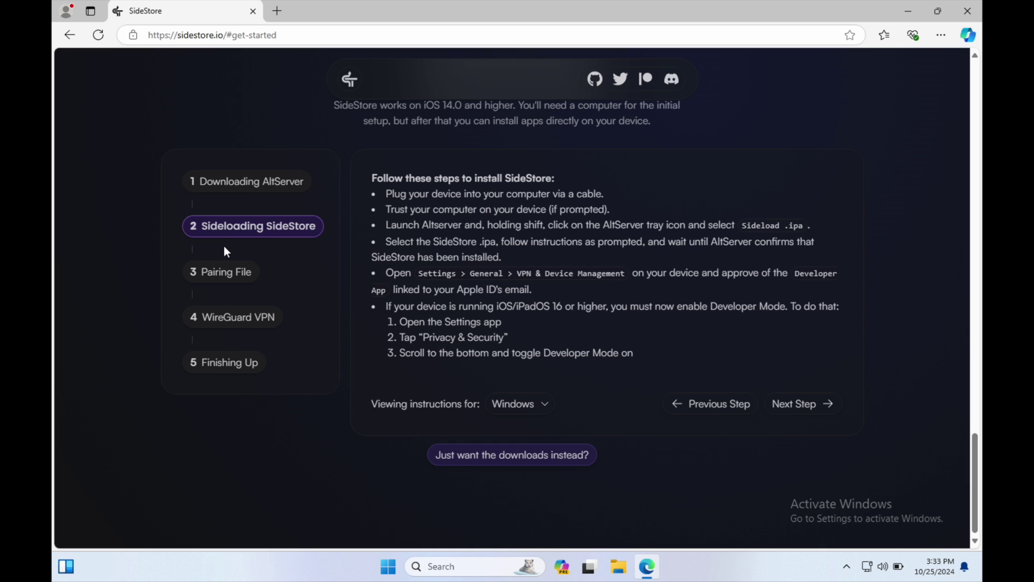
click(224, 271)
click(234, 293)
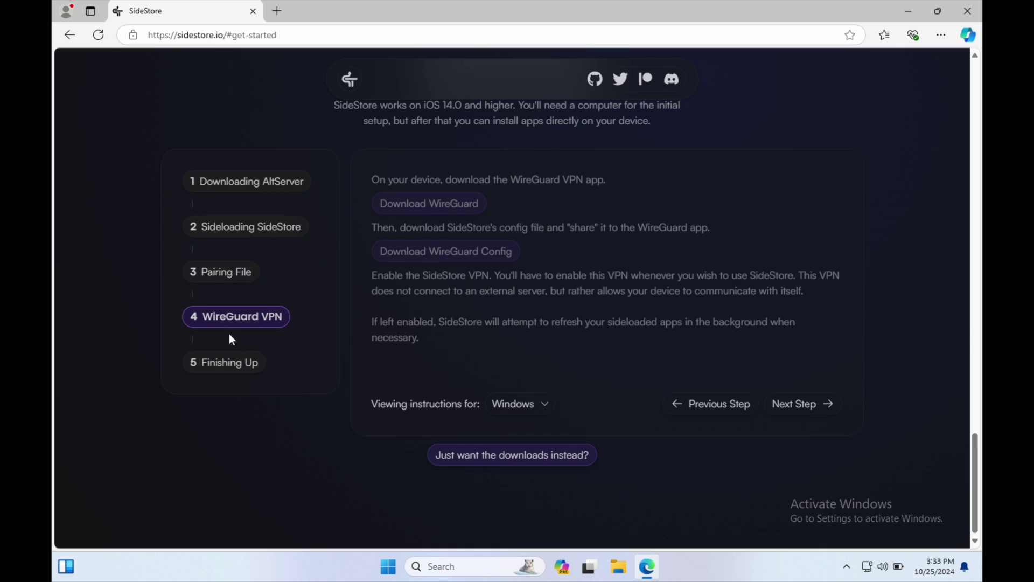
click(229, 359)
click(253, 183)
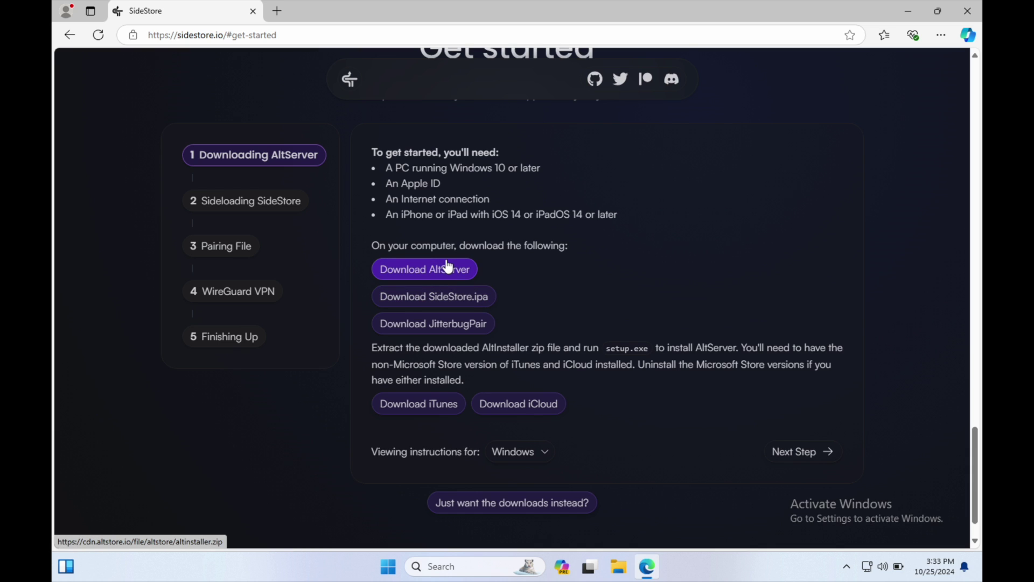
Sideload the SideStore 0.5.4 nightly ipa onto the iPad using AltServer's Sideload .ipa option
click(906, 11)
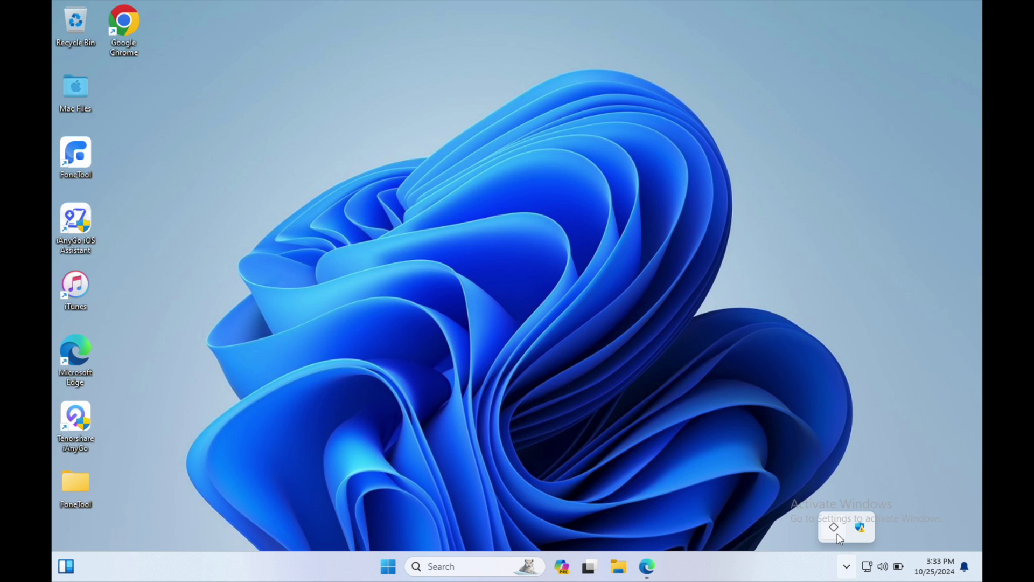
click(838, 534)
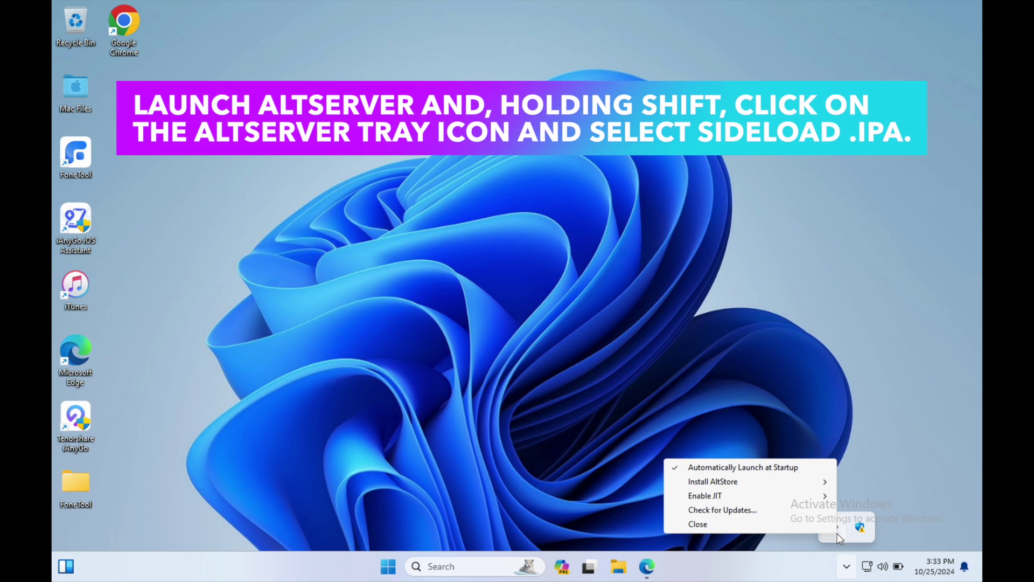
click(837, 533)
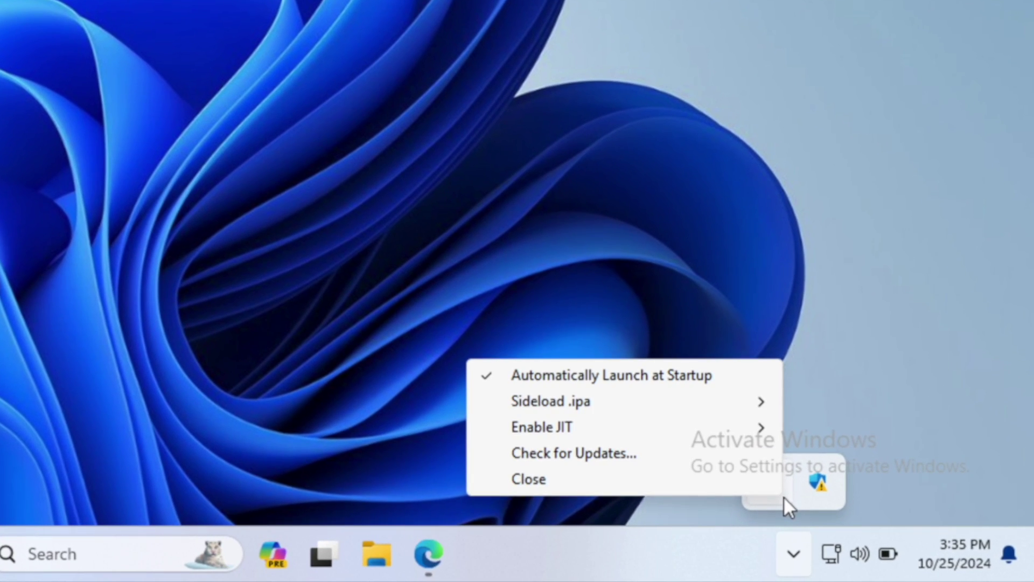
mouse_move(550, 401)
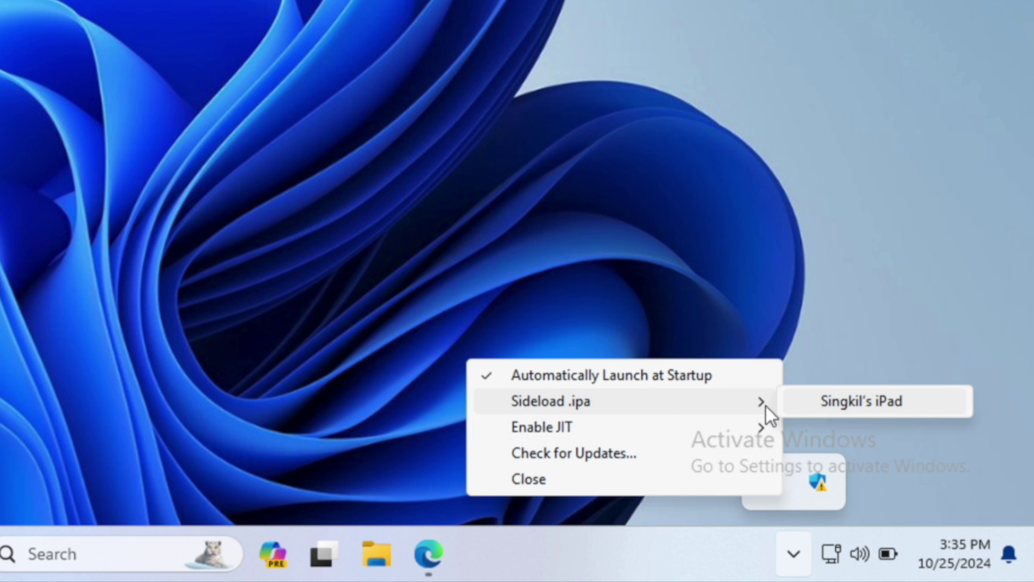
click(808, 401)
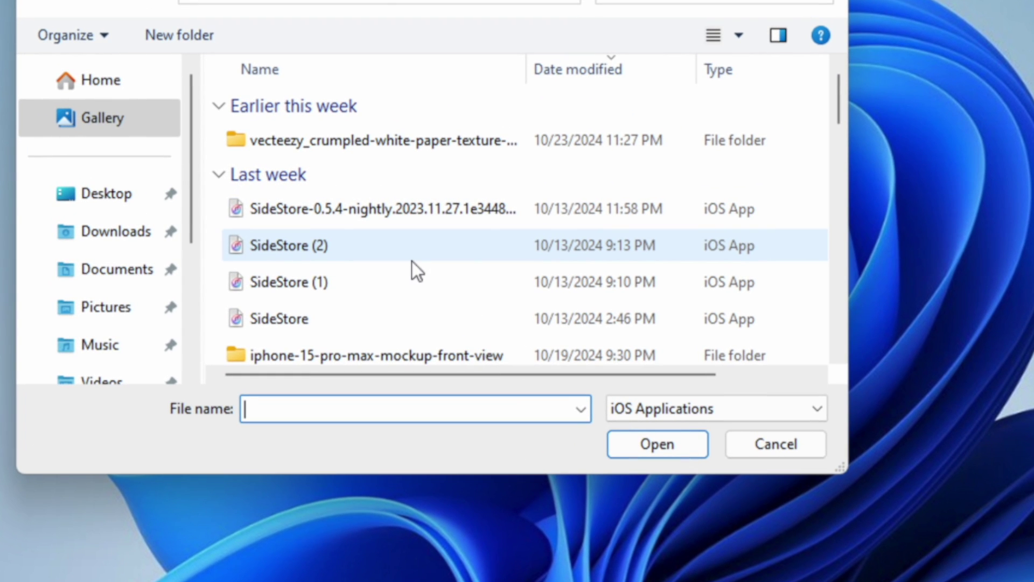
click(332, 205)
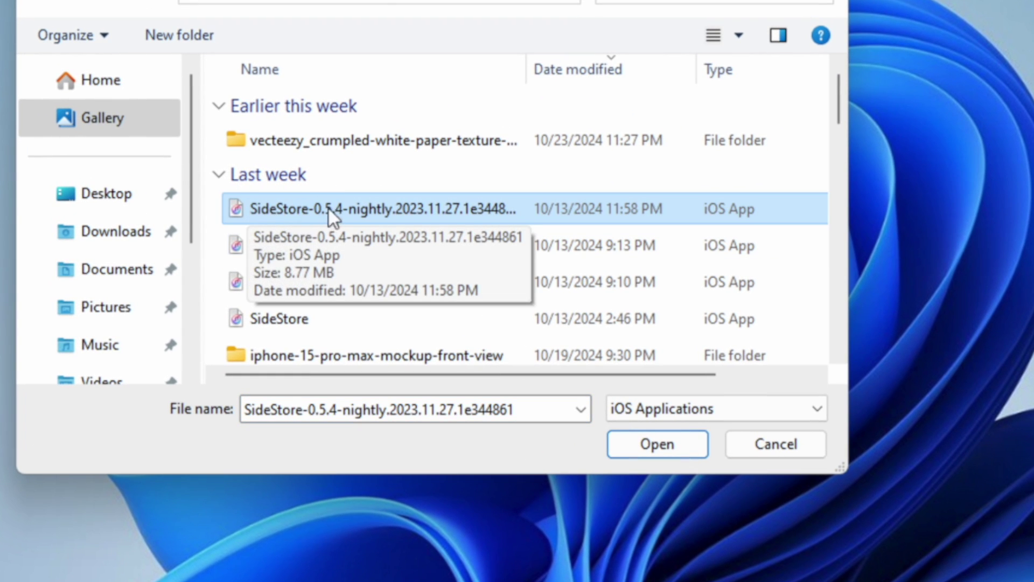
click(629, 438)
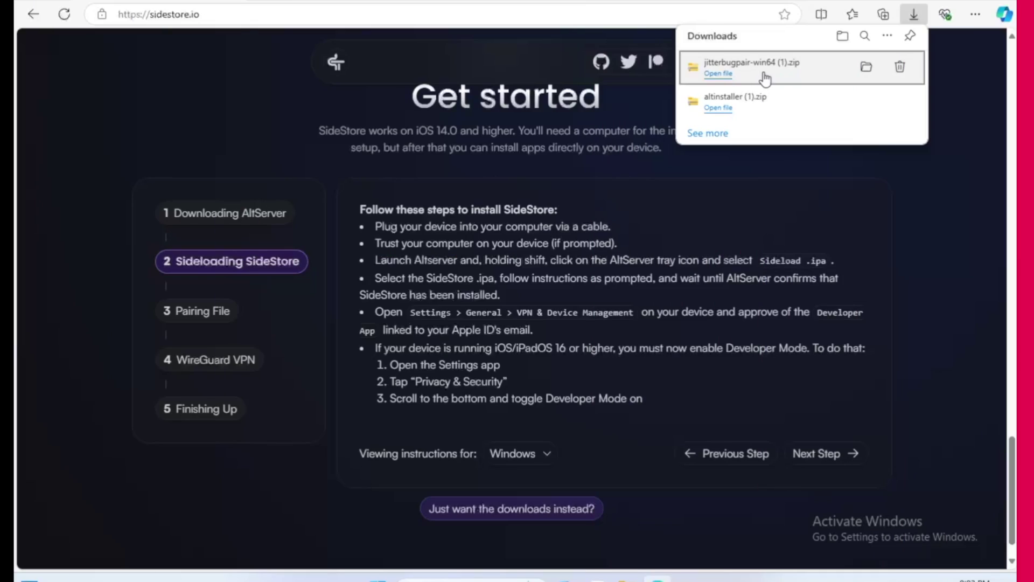
Open the jitterbugpair-win64 folder and run jitterbugpair to generate a pairing file
click(767, 77)
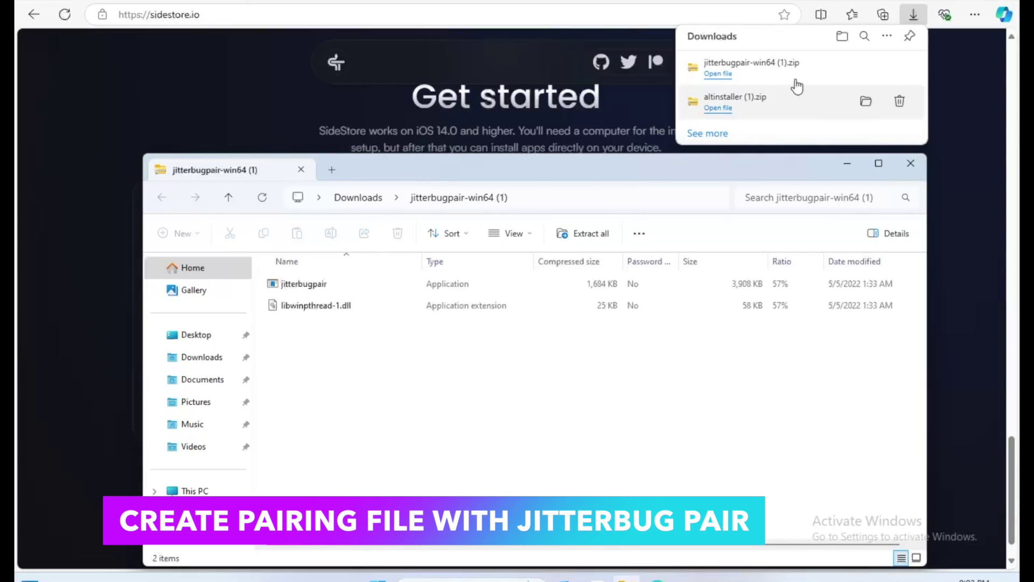
click(946, 6)
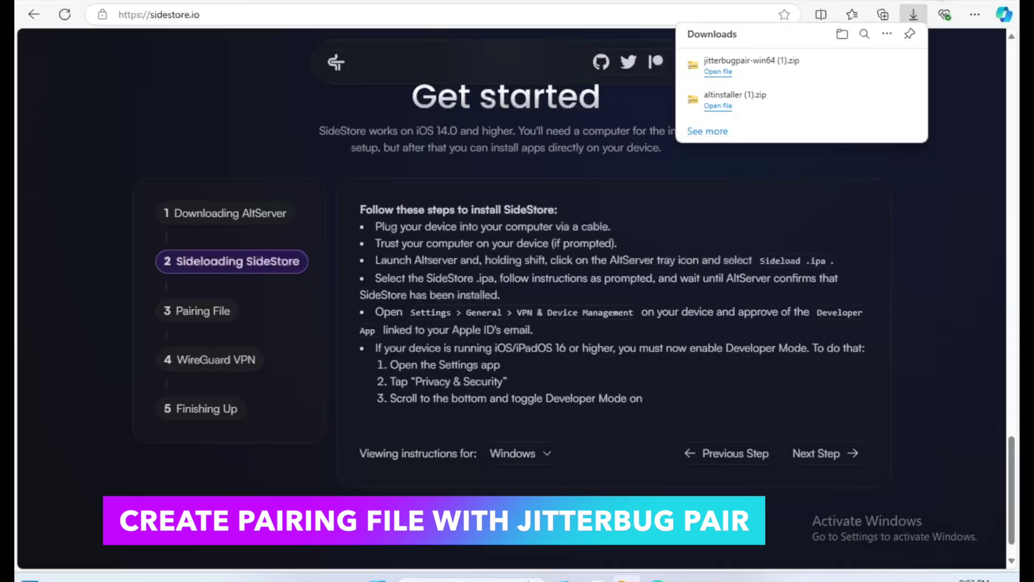
click(893, 6)
drag(658, 166, 649, 88)
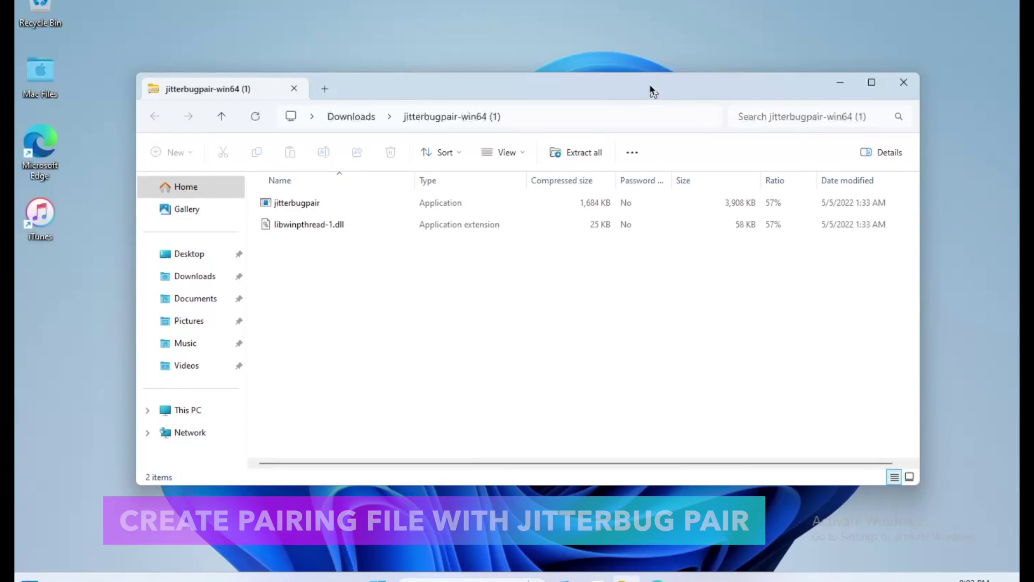
click(327, 239)
double_click(327, 240)
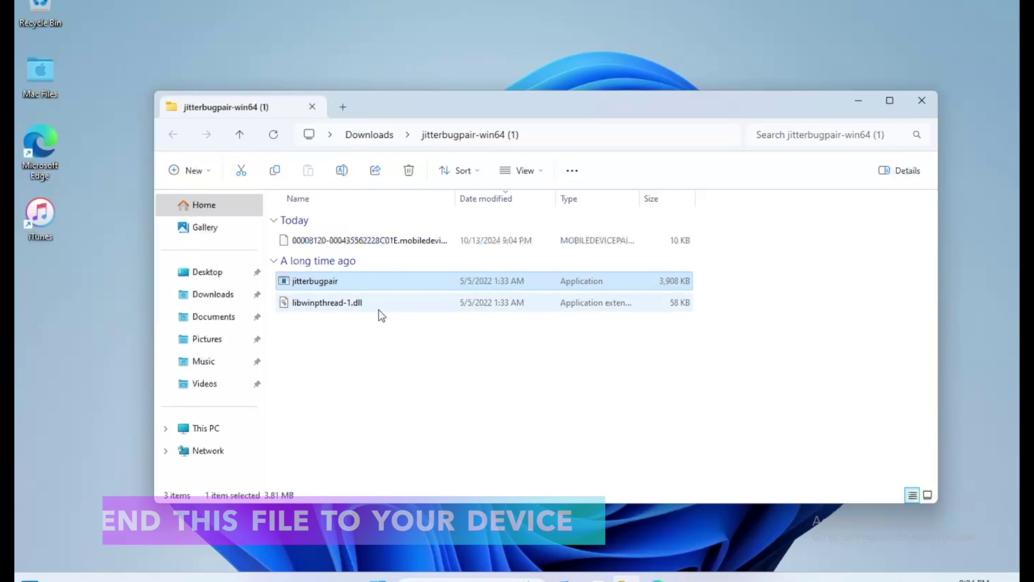
Select the new .mobiledevicepairing file, showing its full name, and bring up its context menu
click(348, 241)
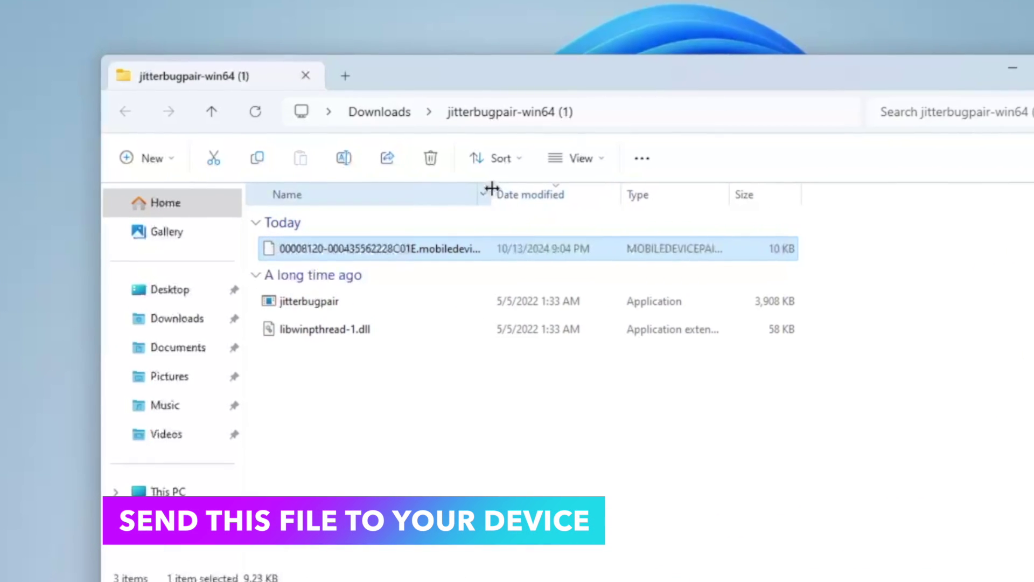
drag(456, 198, 545, 198)
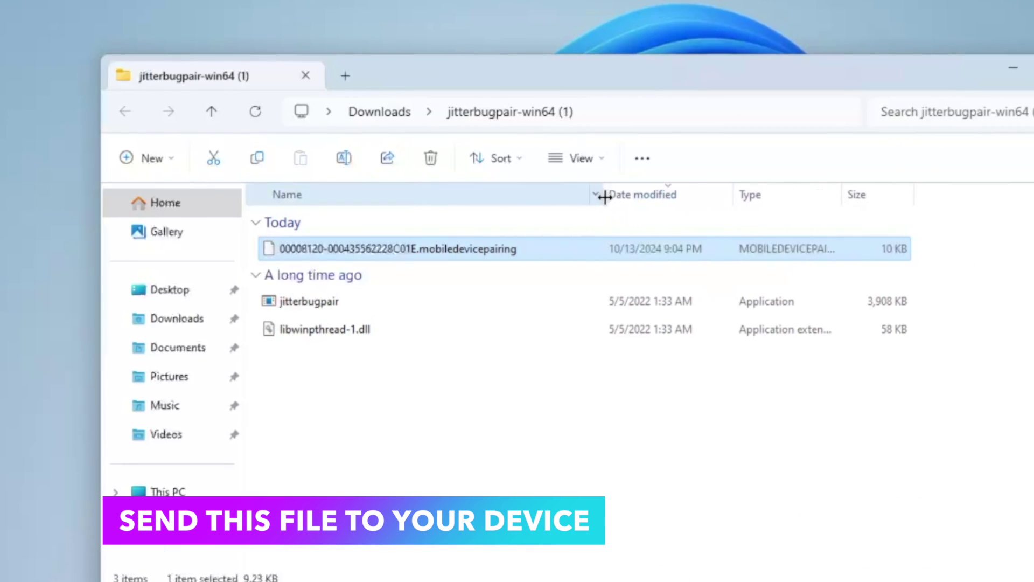
click(492, 247)
click(490, 408)
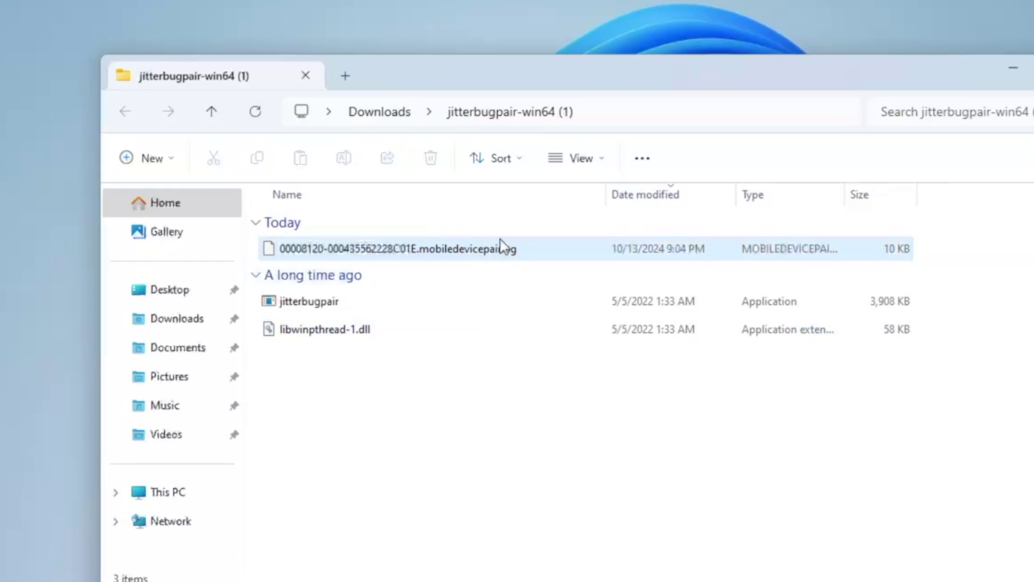
click(500, 242)
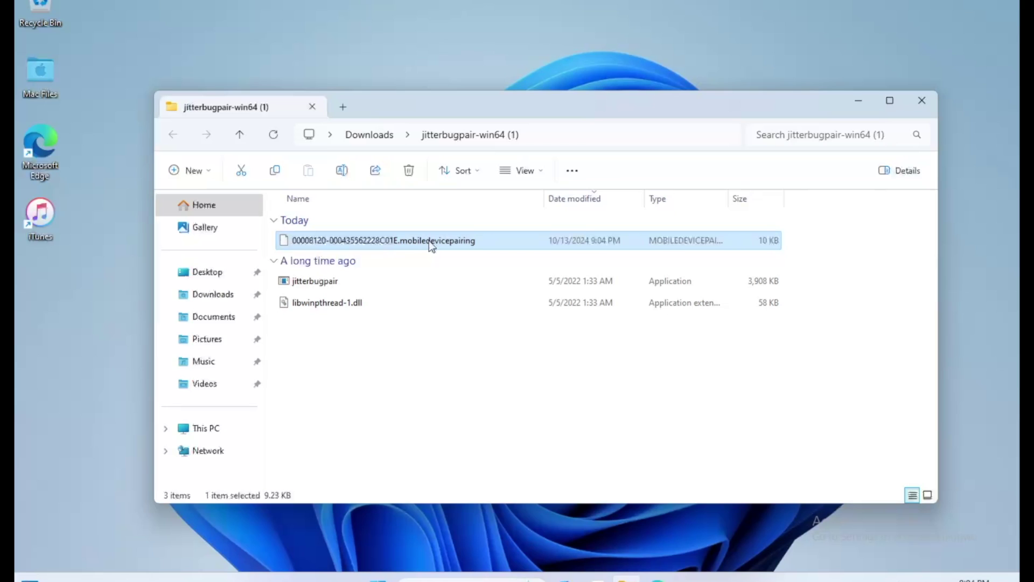
right_click(429, 240)
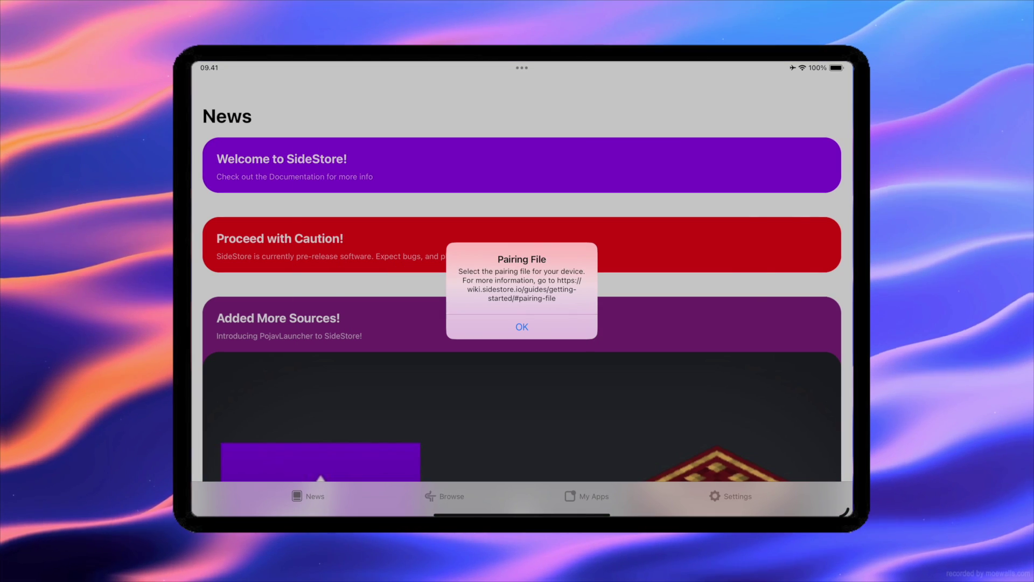
Choose the pairing file at SideStore's prompt, then begin Apple ID sign-in
click(522, 326)
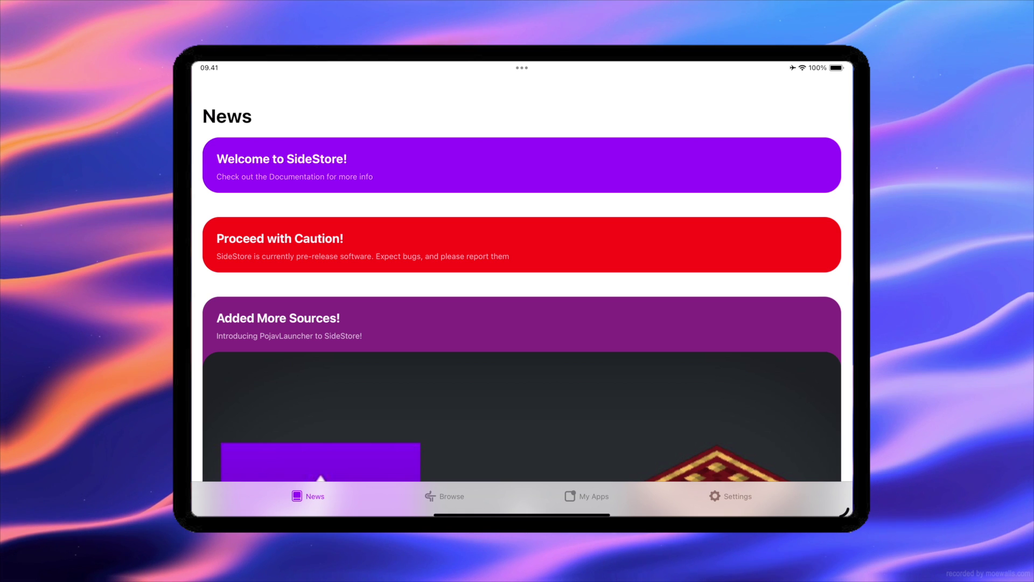
click(446, 497)
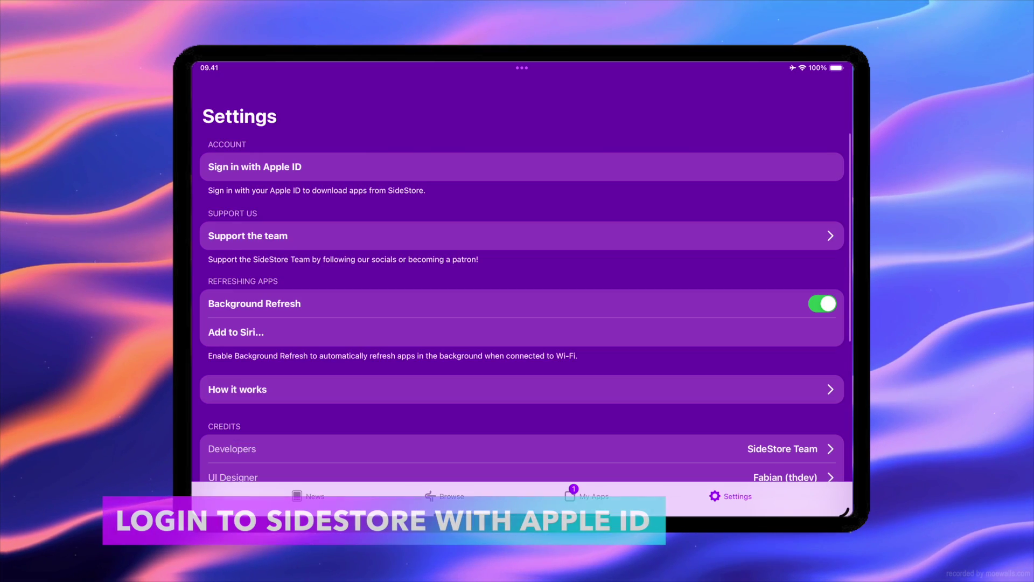
click(254, 166)
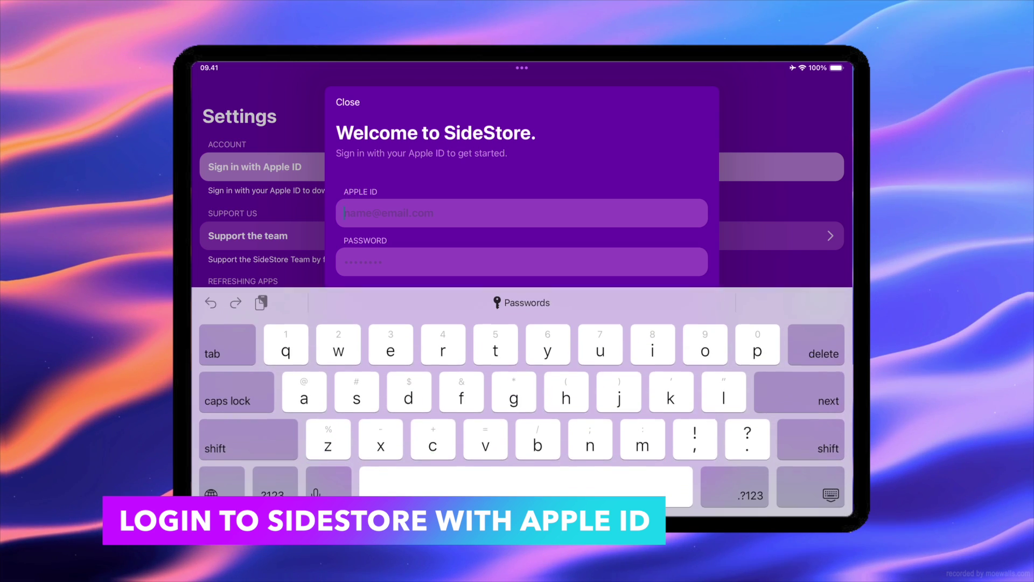
text(routinehub.co)
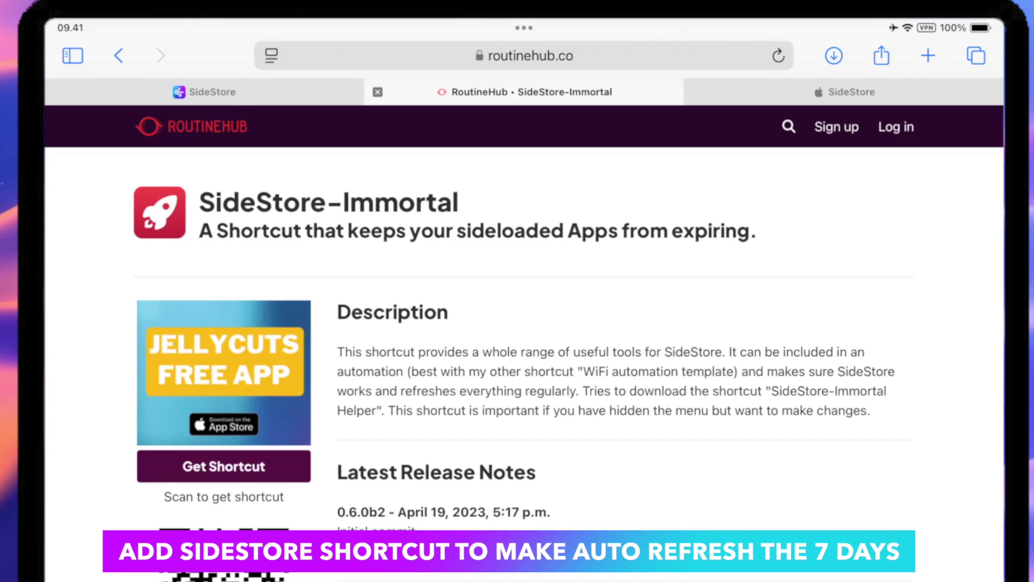
Add the shared SideStore shortcut from its iCloud tab in Safari
drag(301, 246, 758, 246)
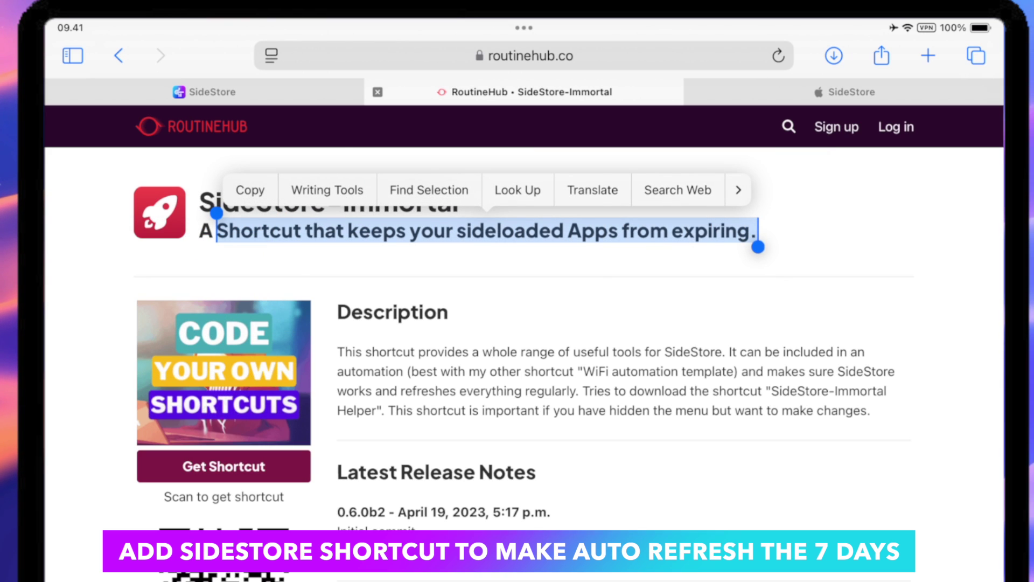
click(250, 190)
click(845, 91)
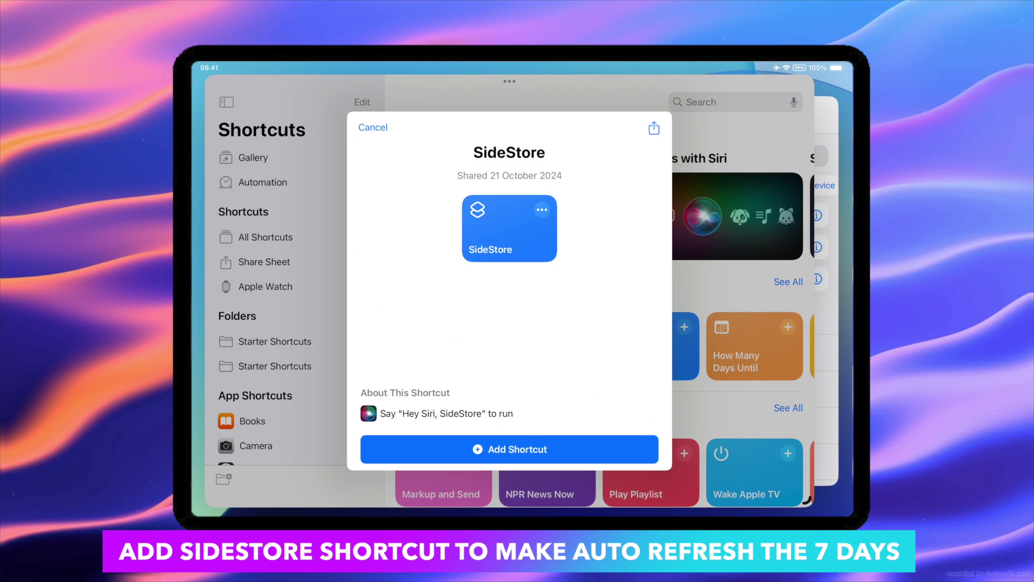
click(508, 448)
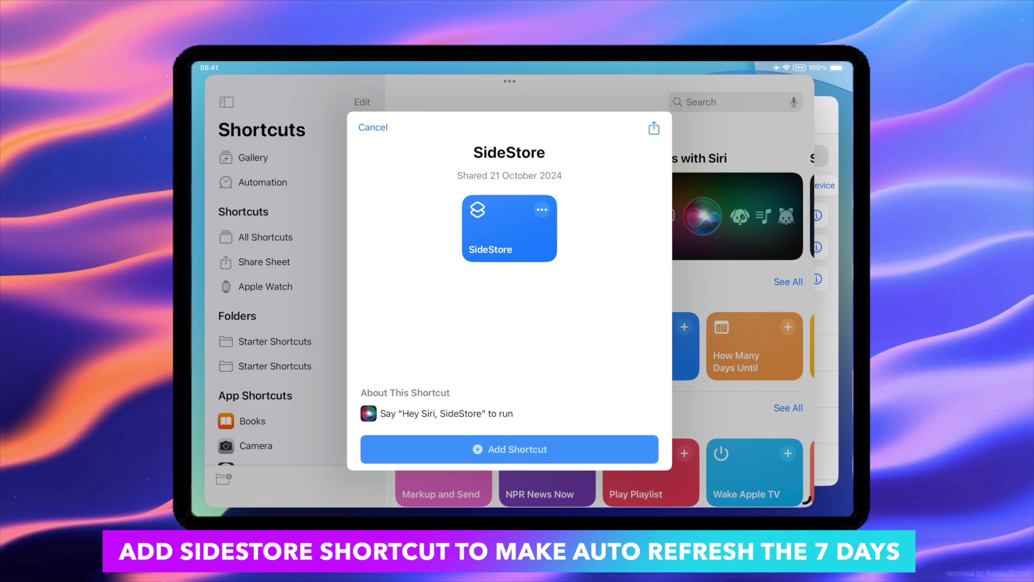
Replace the existing SideStore shortcut and review the new shortcut's actions in the editor
click(509, 299)
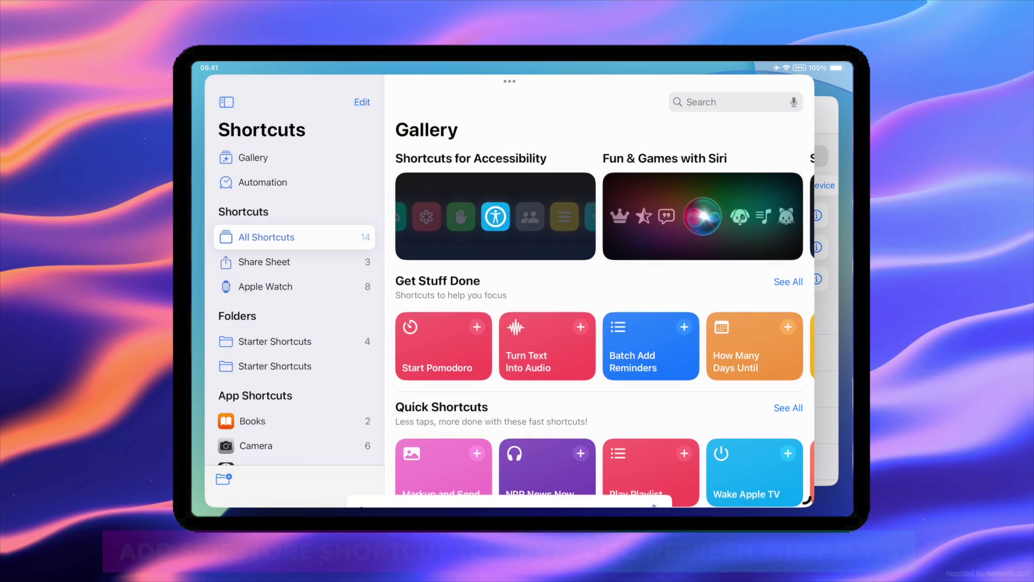
right_click(443, 180)
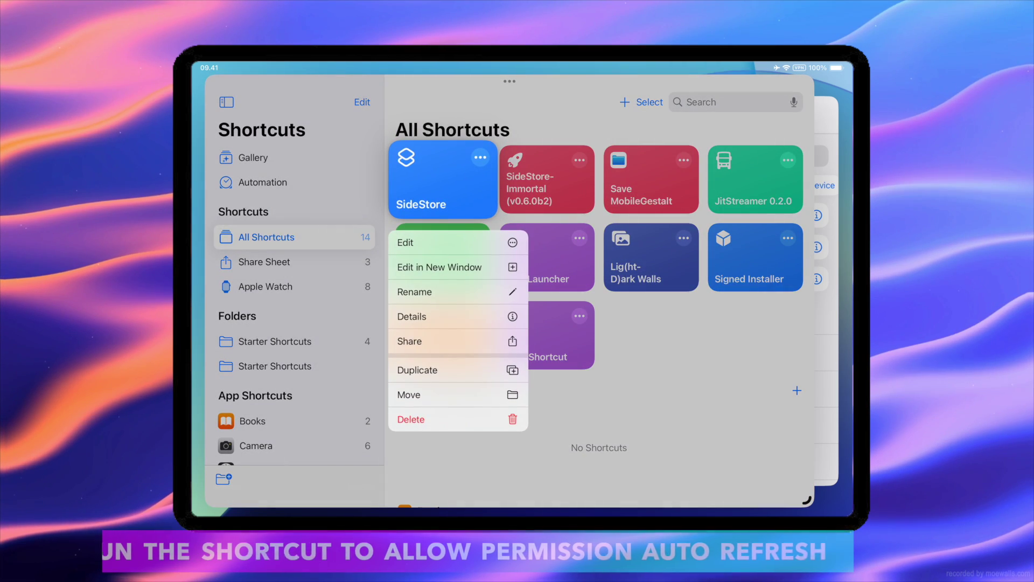
click(404, 240)
scroll(408, 324, down, 3)
scroll(408, 323, up, 3)
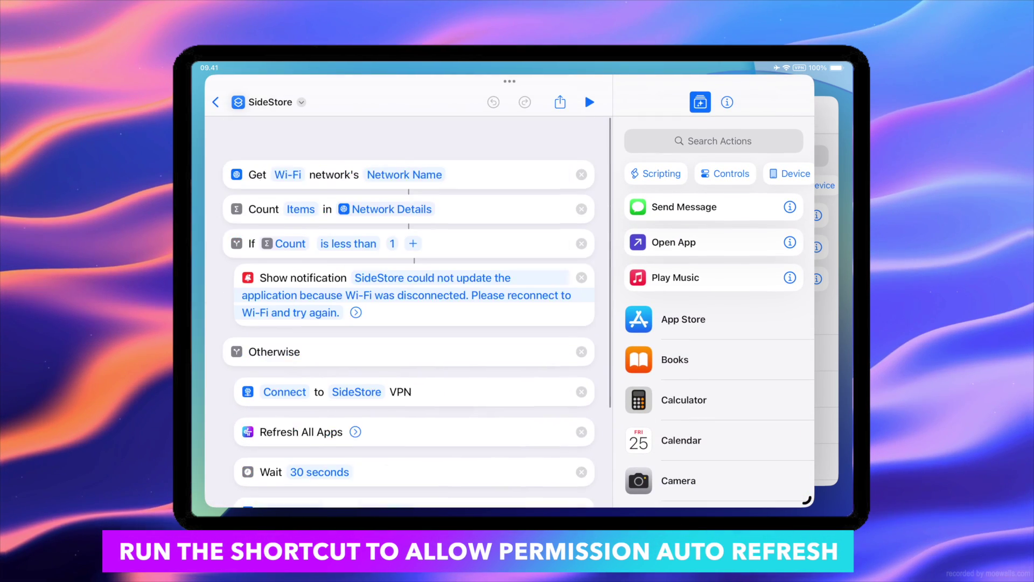
click(215, 107)
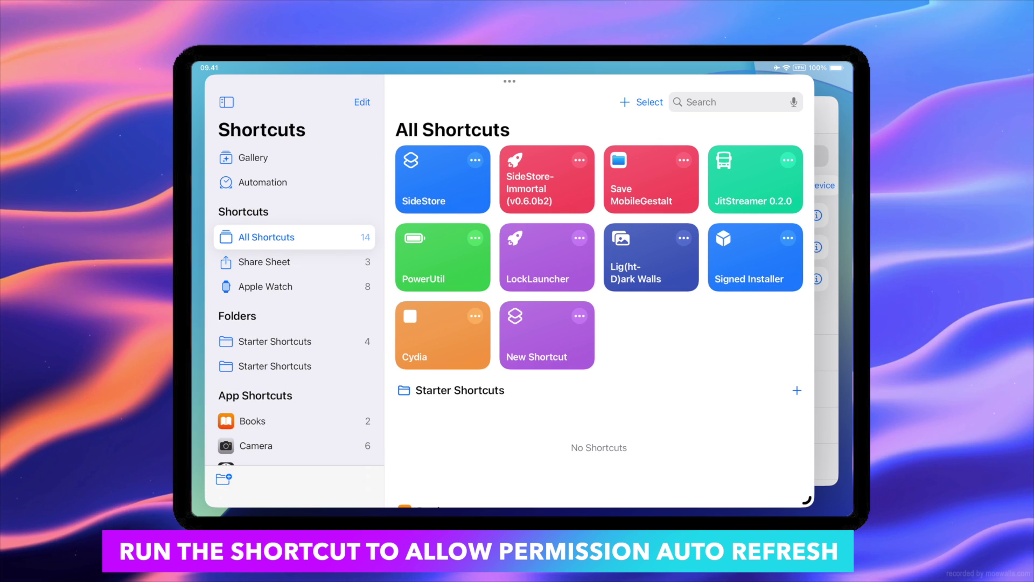
Run the SideStore shortcut, granting it Always Allow access to SideStore
click(436, 182)
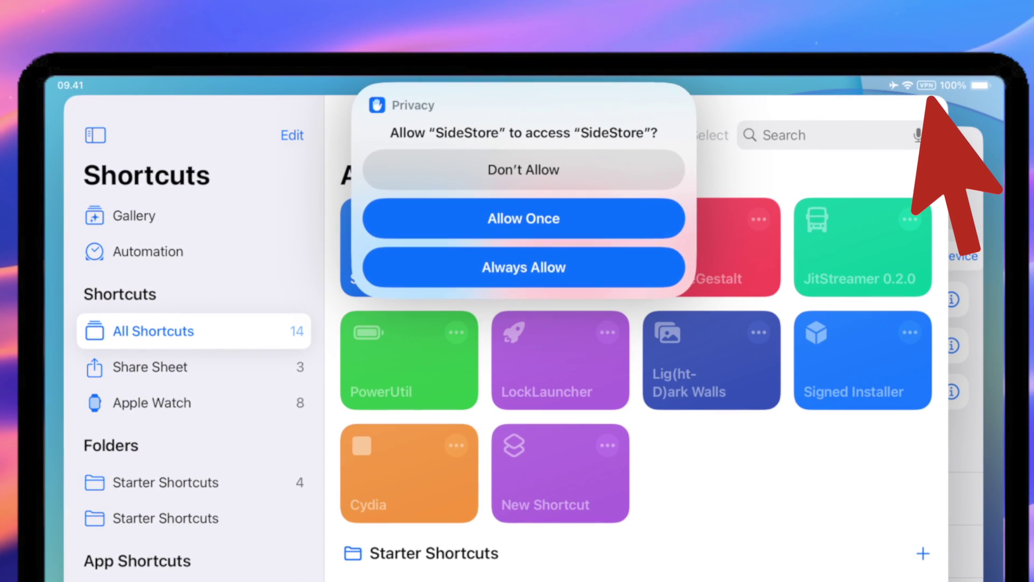
click(524, 266)
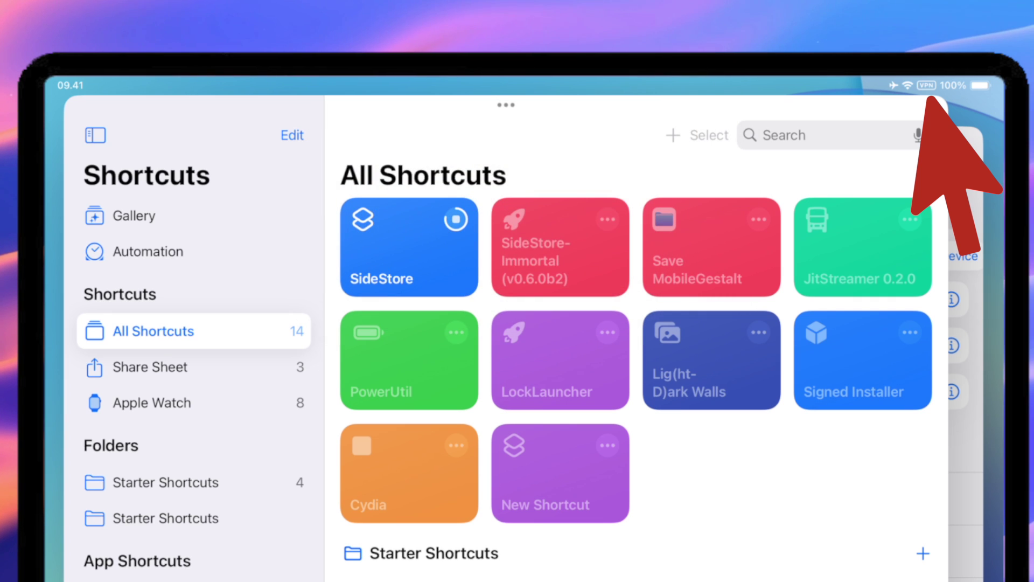
drag(937, 84, 937, 323)
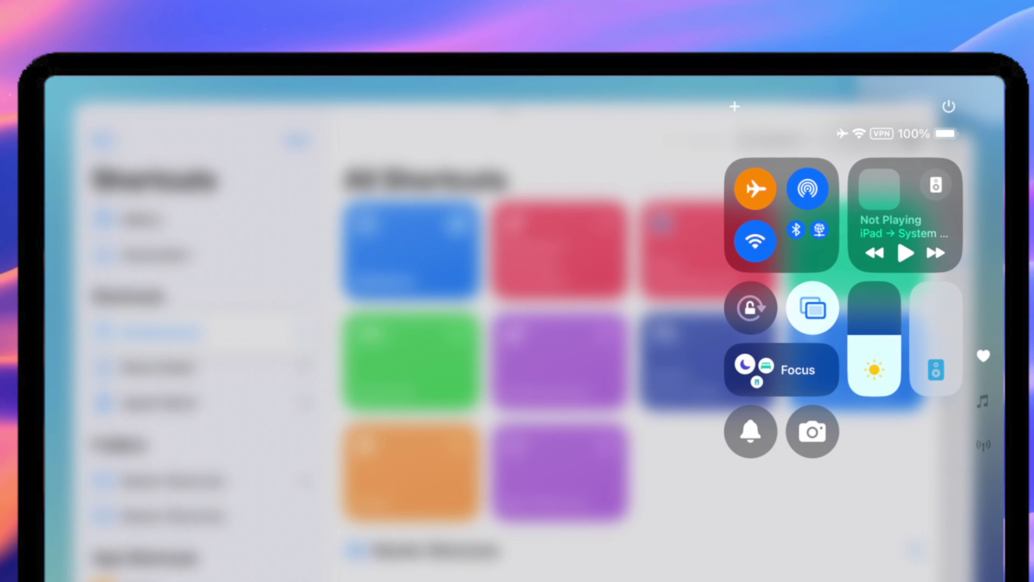
click(404, 324)
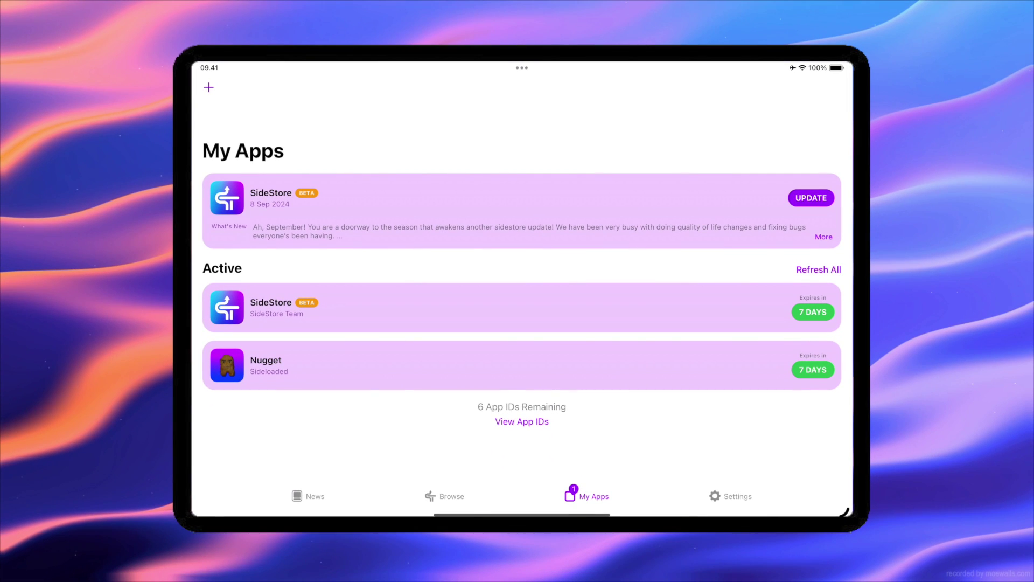
scroll(522, 291, down, 1)
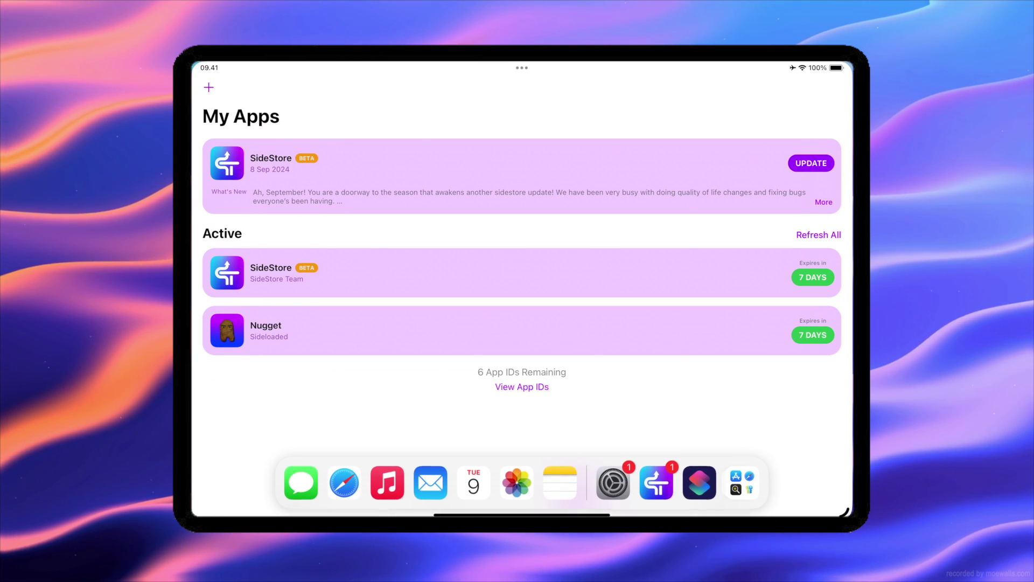
Close SideStore to the home screen once SideStore and Nugget both show 7 days
key(super+h)
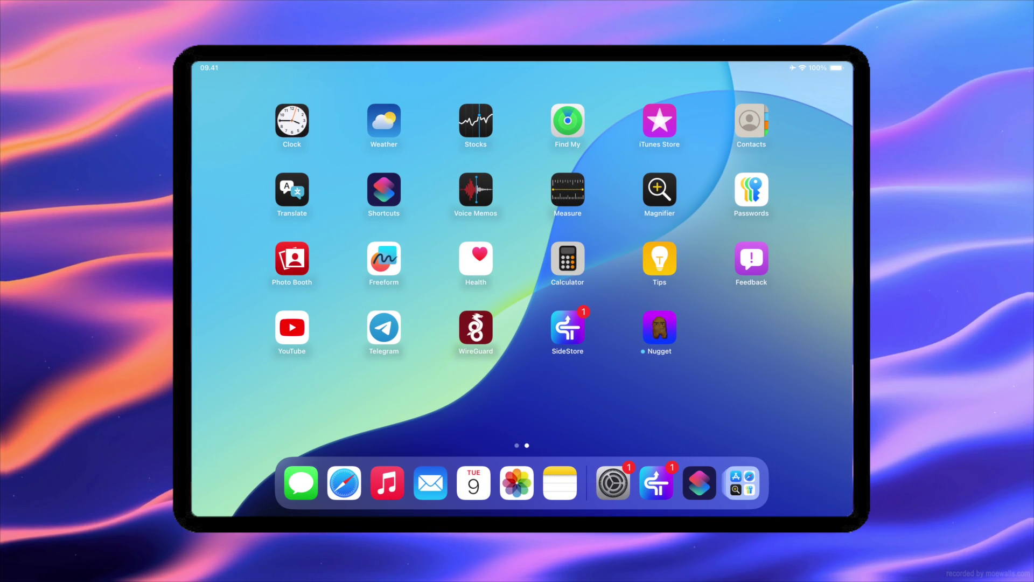